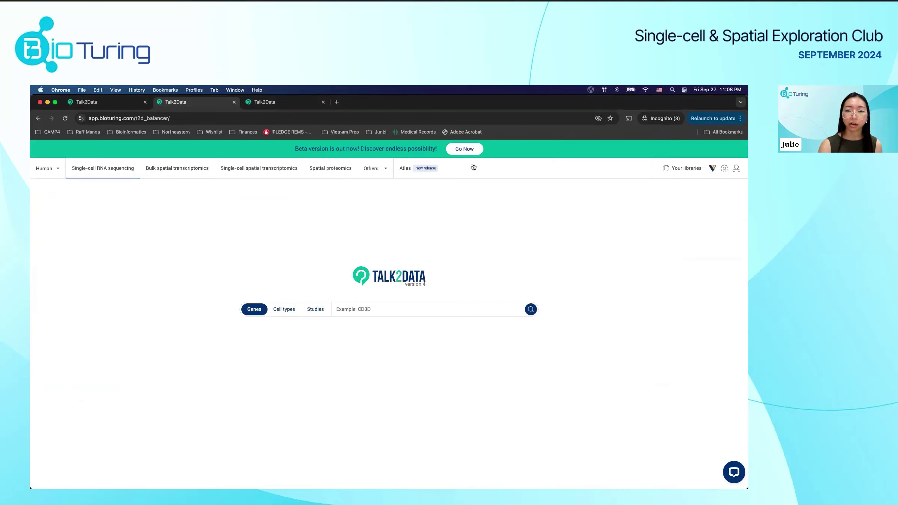
Open the Talk2Data beta version and add Parkinson disease as a Mondo Disease Ontology filter
left_click(459, 149)
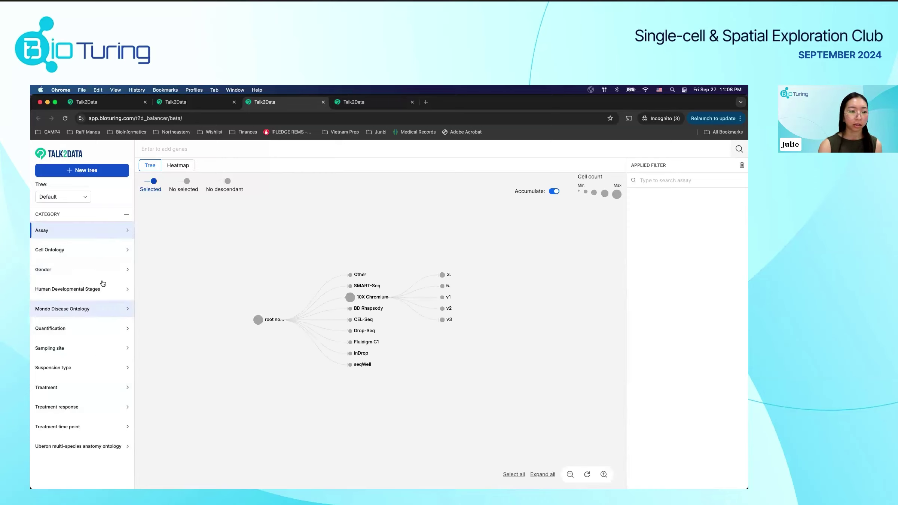
left_click(80, 314)
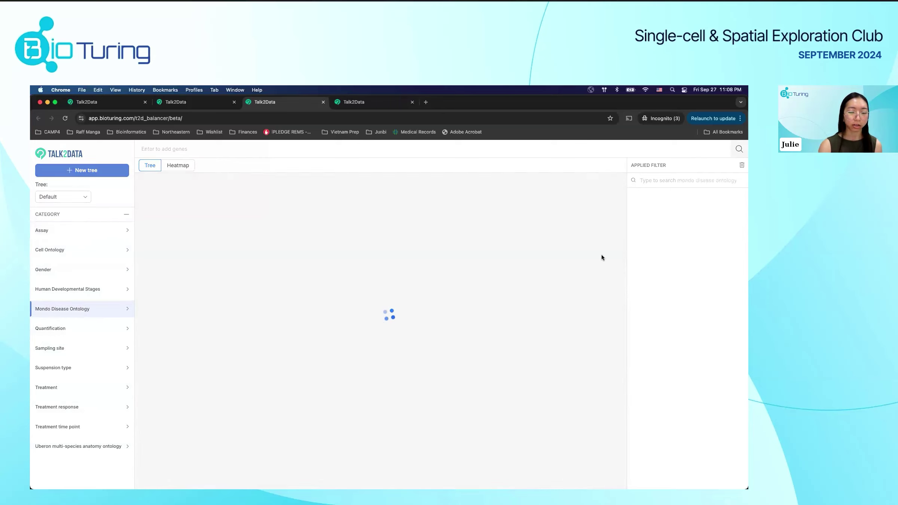
left_click(667, 182)
type("parks")
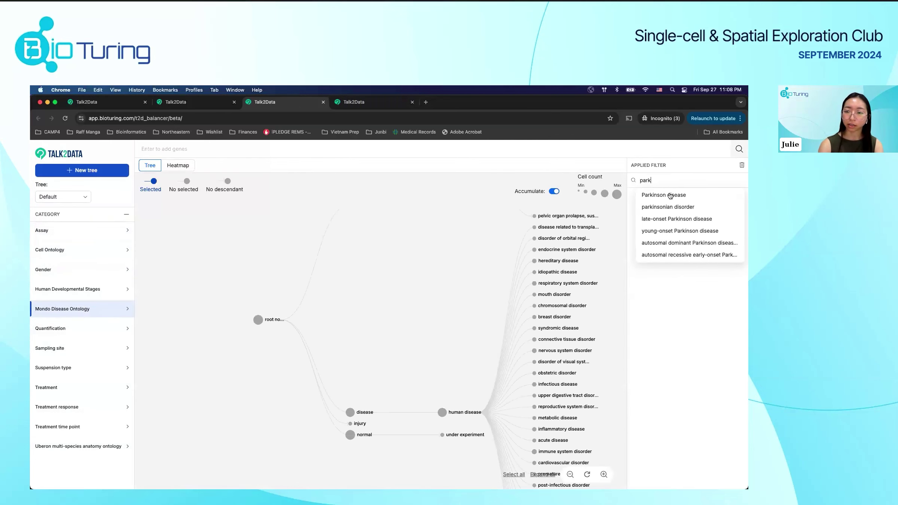
left_click(671, 195)
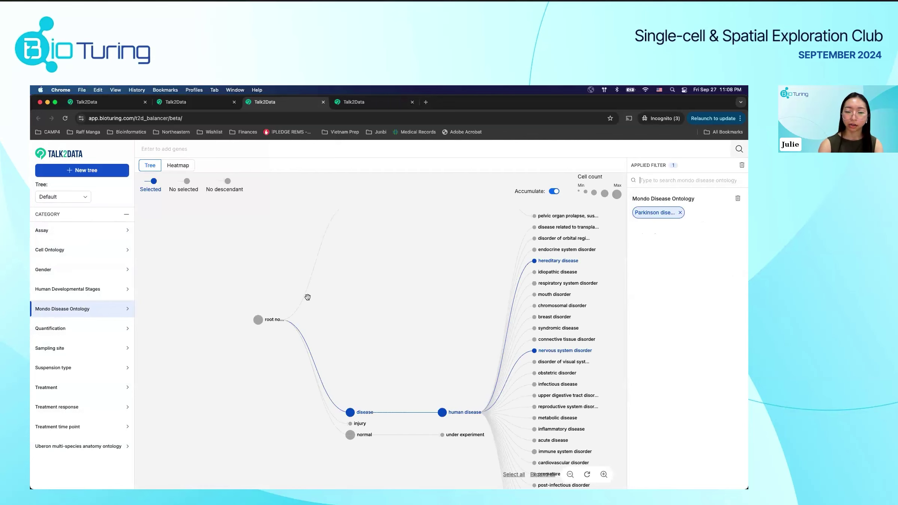
Expand the hereditary disease branch of the tree through hereditary neurological disease to locate the Parkinson disease node
left_click_drag(442, 310, 331, 326)
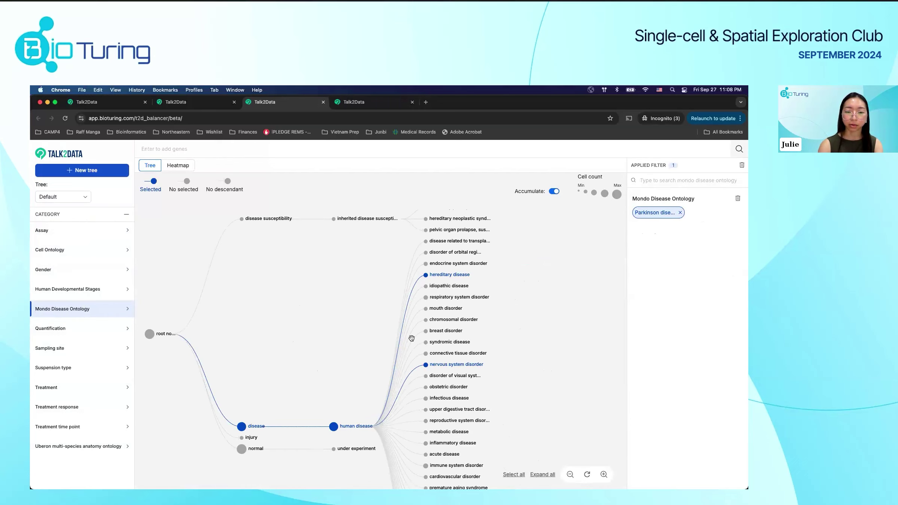
left_click(426, 276)
left_click_drag(381, 243, 352, 296)
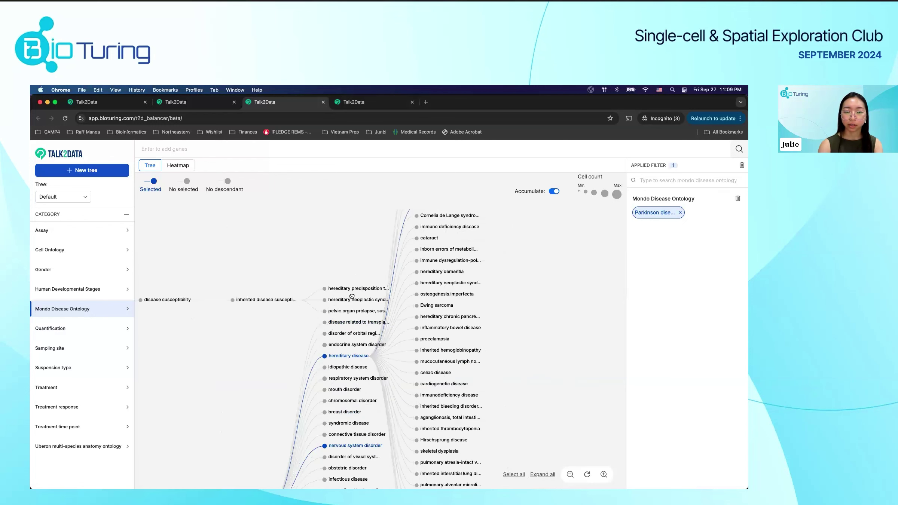
mouse_move(389, 262)
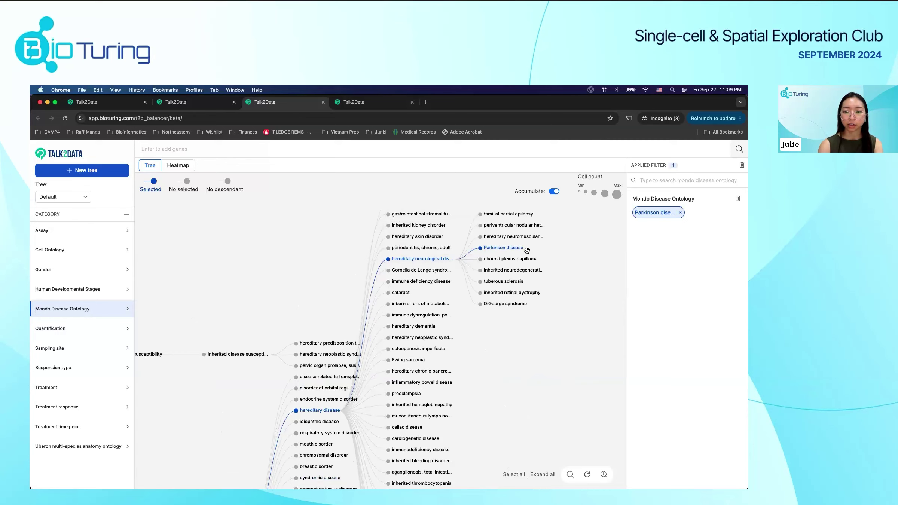
mouse_move(516, 251)
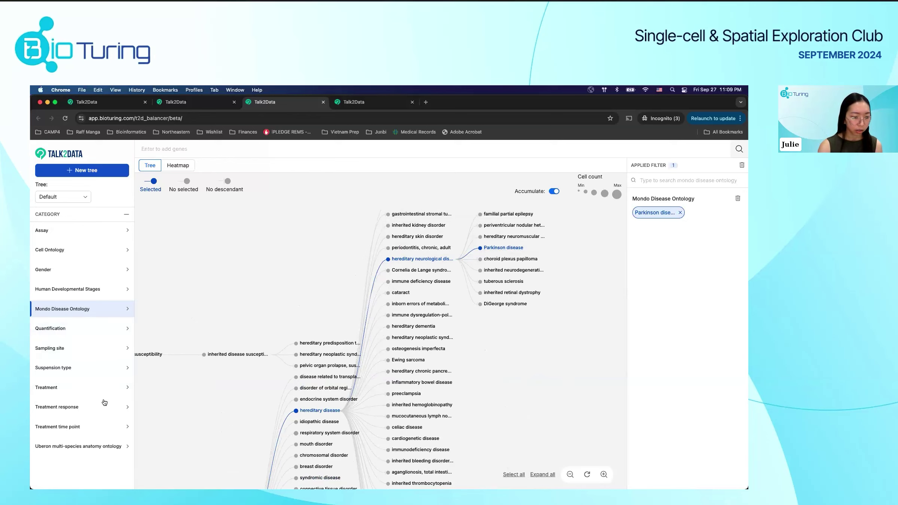
Display the Uberon multi-species anatomy ontology tree and query it for the gene HSPB1
left_click(95, 445)
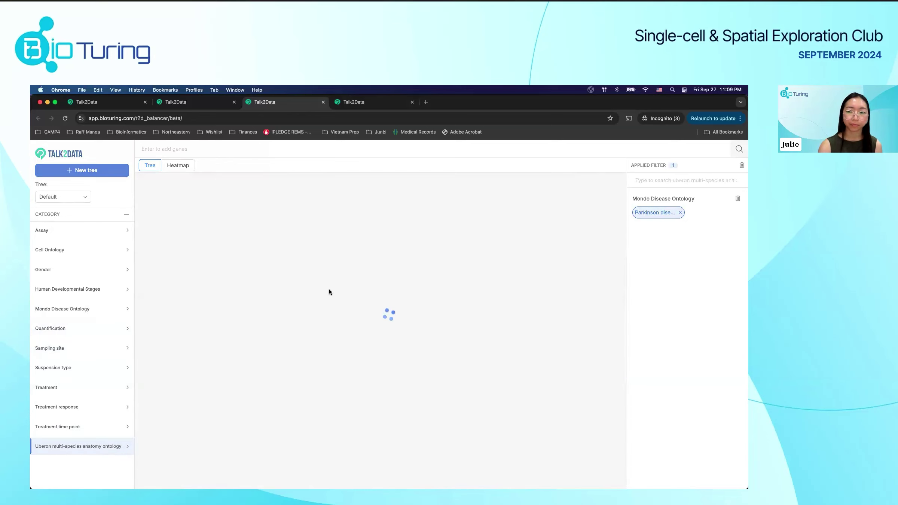
left_click(170, 149)
type("h")
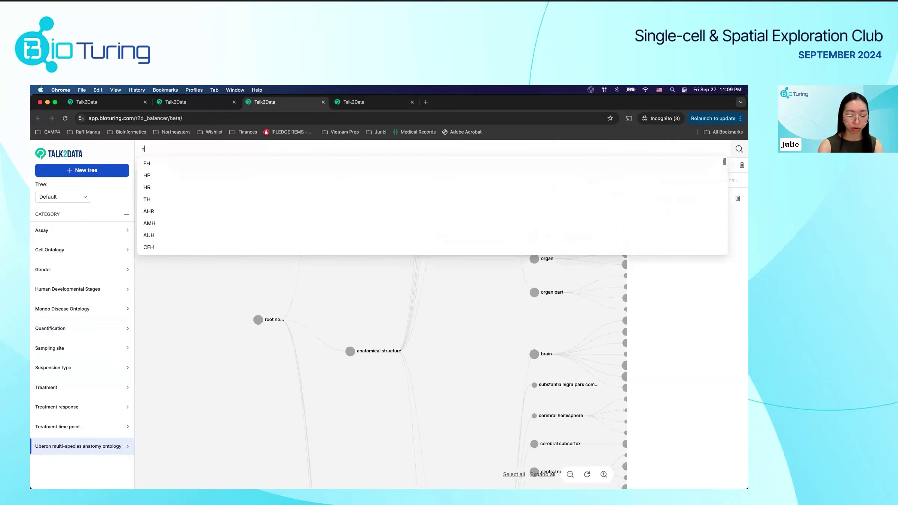
type("spb1")
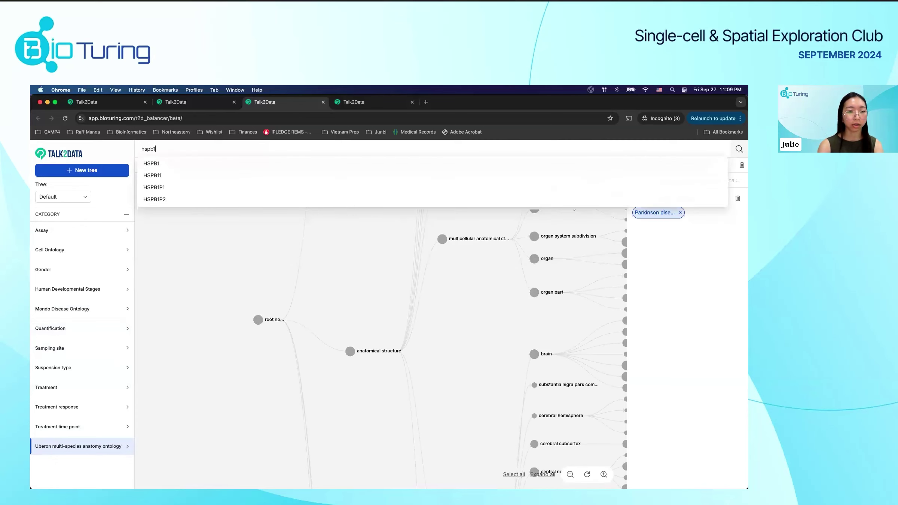
left_click(160, 165)
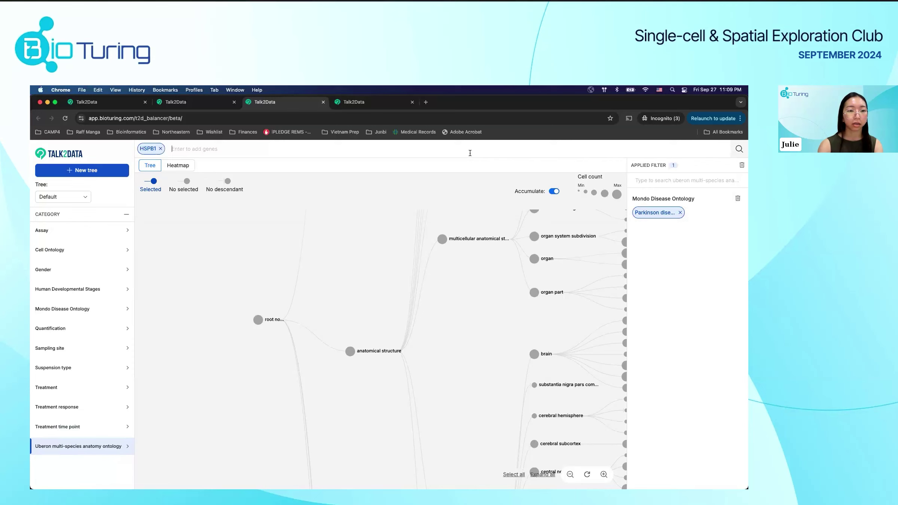
left_click(739, 149)
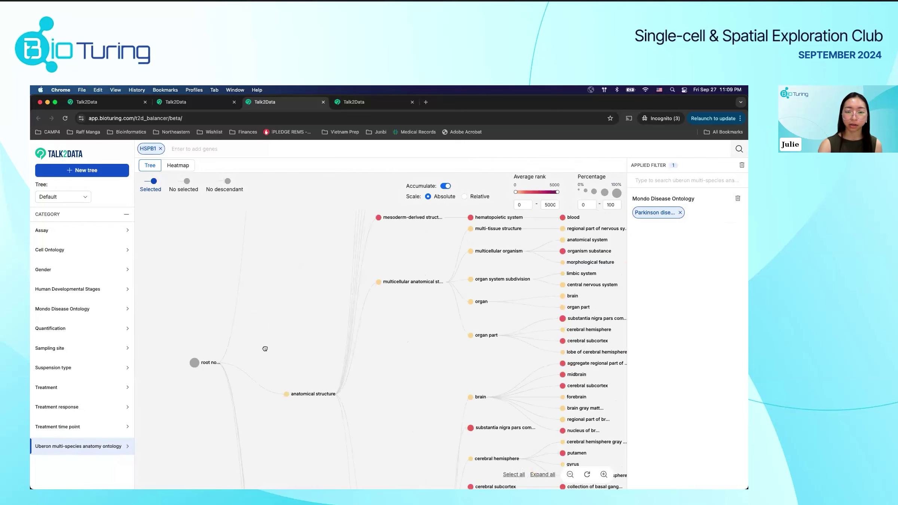
Switch the expression scale to Relative and raise the minimum average rank to 1156
left_click_drag(353, 278, 295, 355)
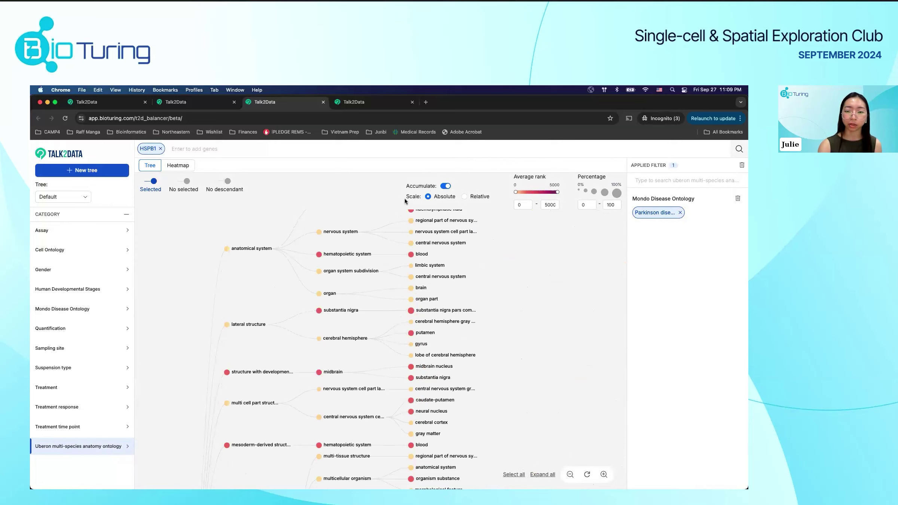
left_click(465, 196)
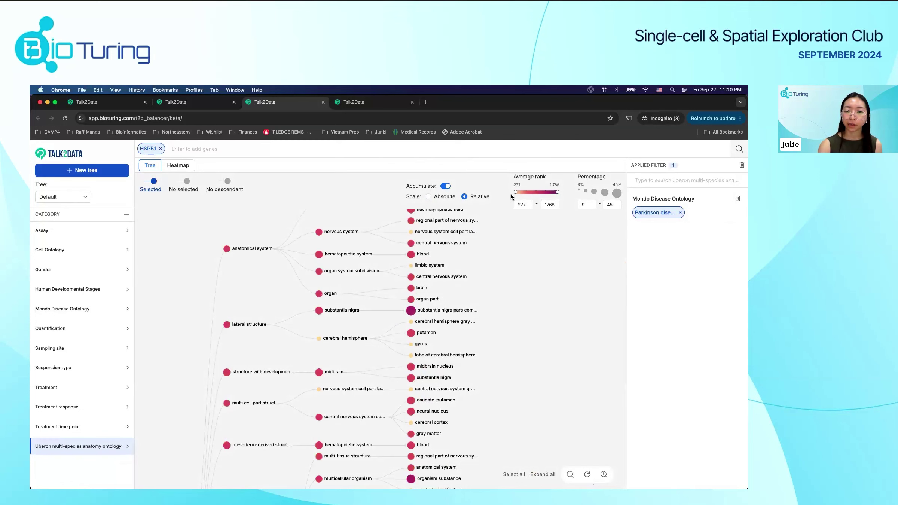
left_click_drag(516, 194, 541, 191)
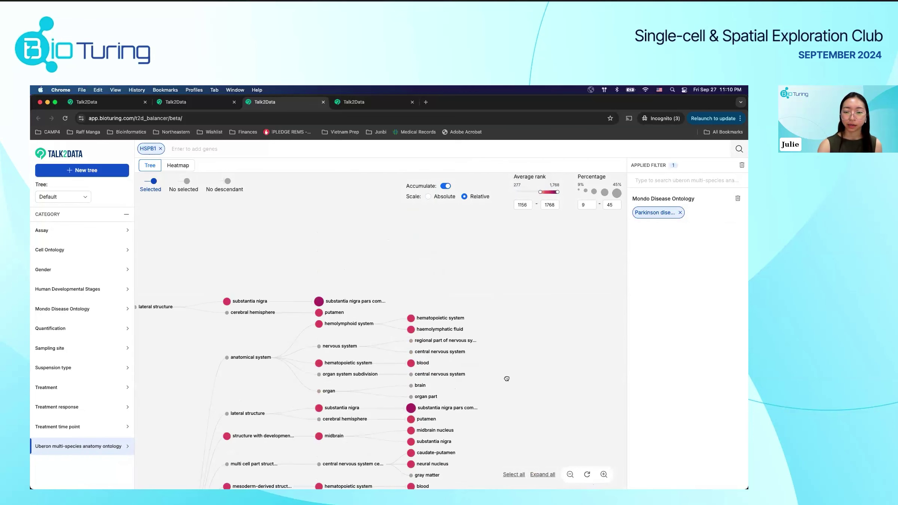
Inspect the cell, study and rank details of the substantia nigra pars compacta node under lateral structure
scroll(505, 376, "down", 2)
scroll(498, 365, "down", 2)
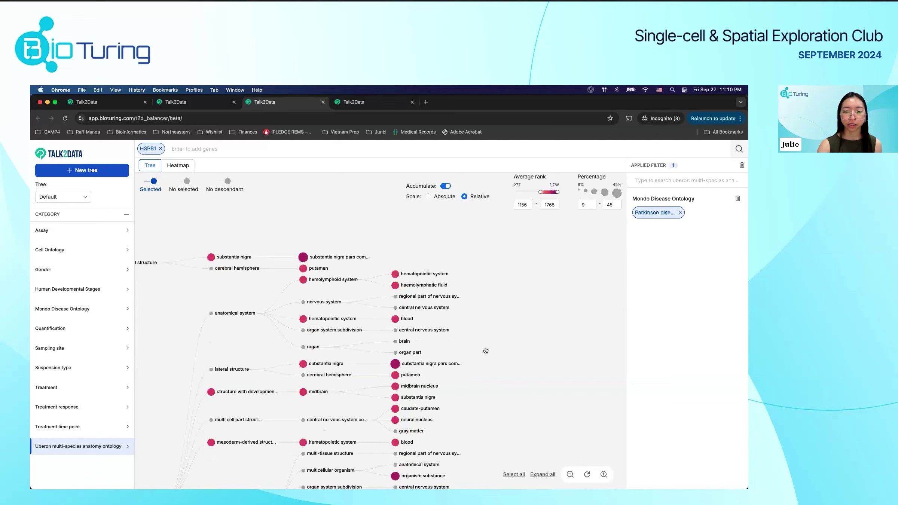
scroll(476, 346, "down", 2)
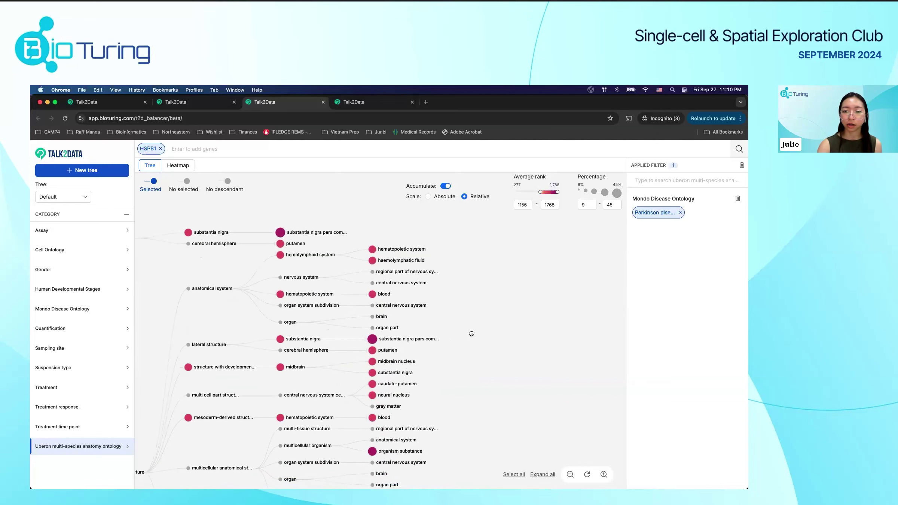
scroll(468, 325, "down", 1)
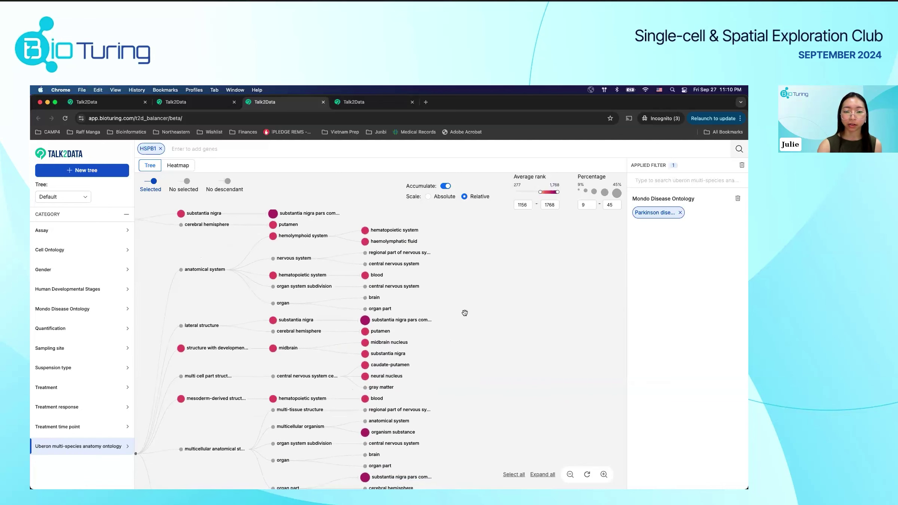
left_click_drag(452, 325, 458, 319)
mouse_move(408, 317)
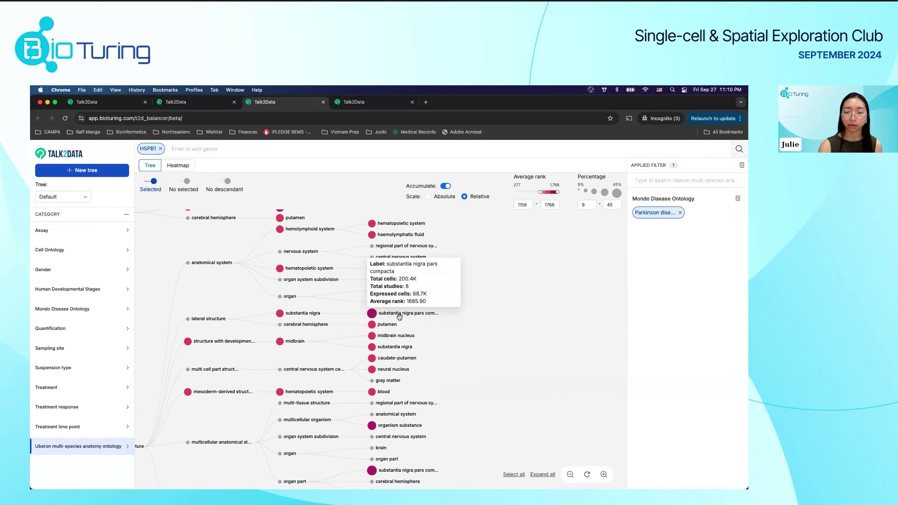
key("super+Tab")
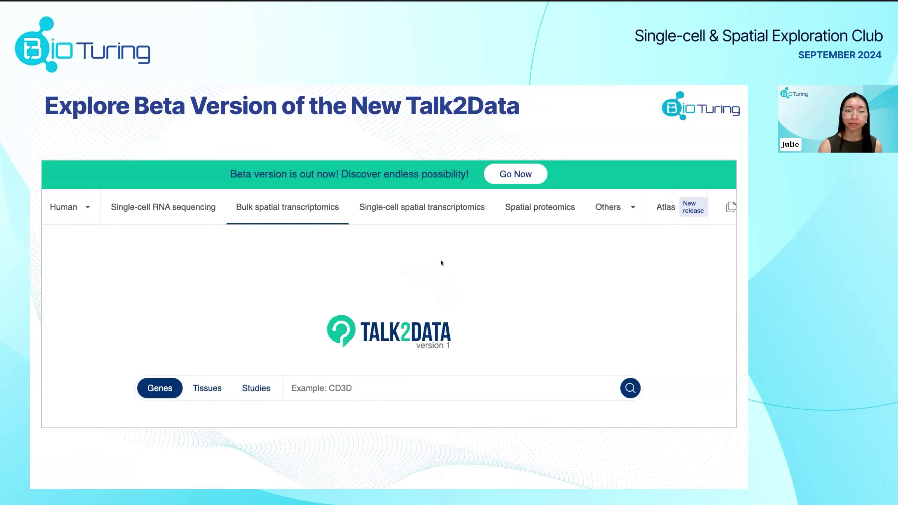
left_click(378, 330)
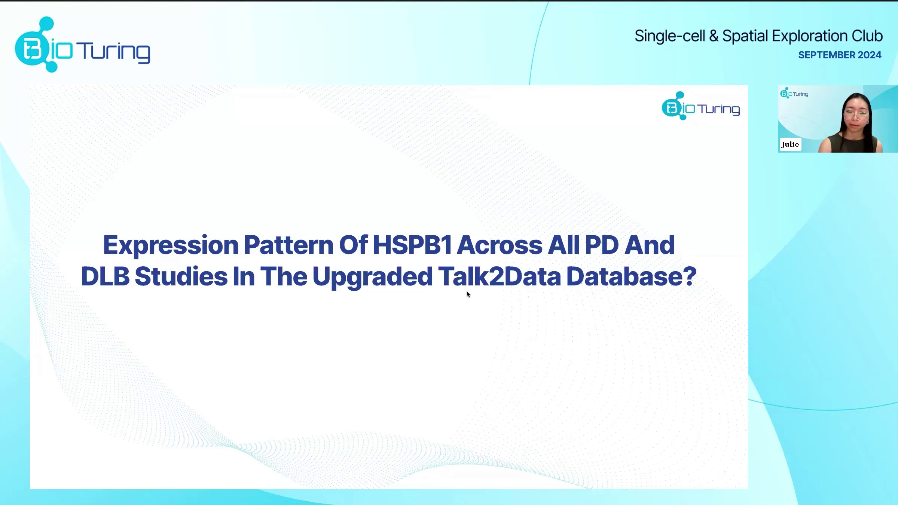
key("Right")
key("super+Tab")
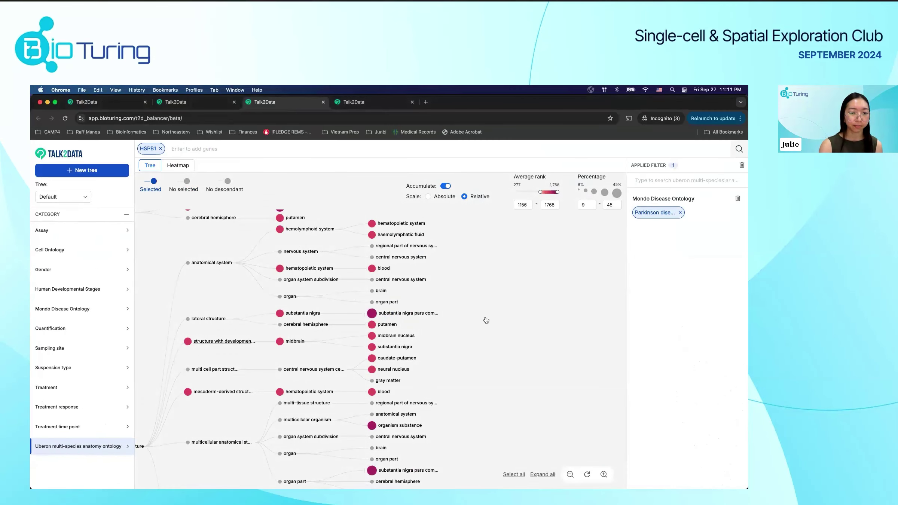
Add substantia nigra pars compacta and brain to the Uberon multi-species anatomy ontology filter
left_click(417, 314)
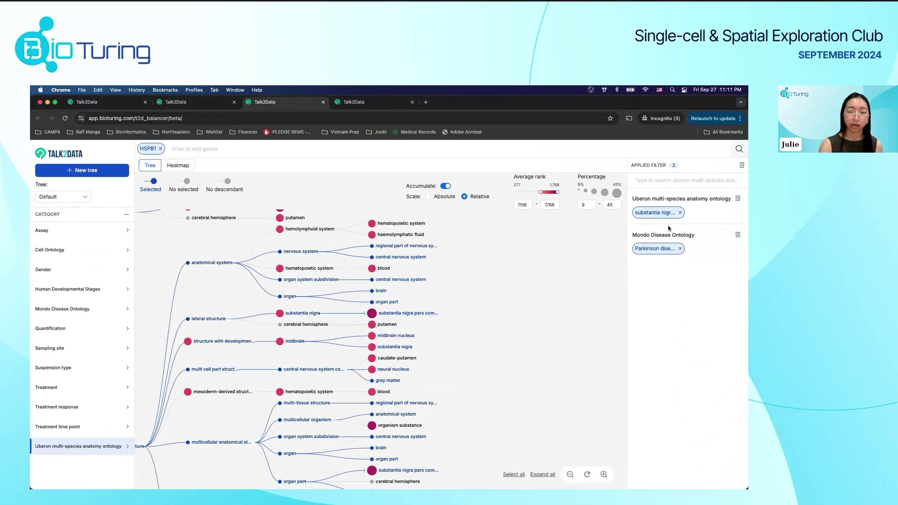
left_click(652, 182)
type("brain")
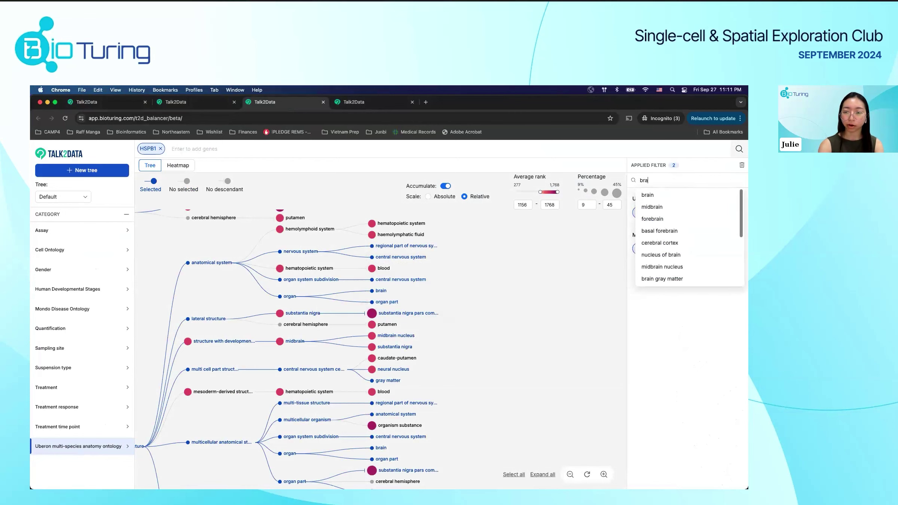
left_click(647, 195)
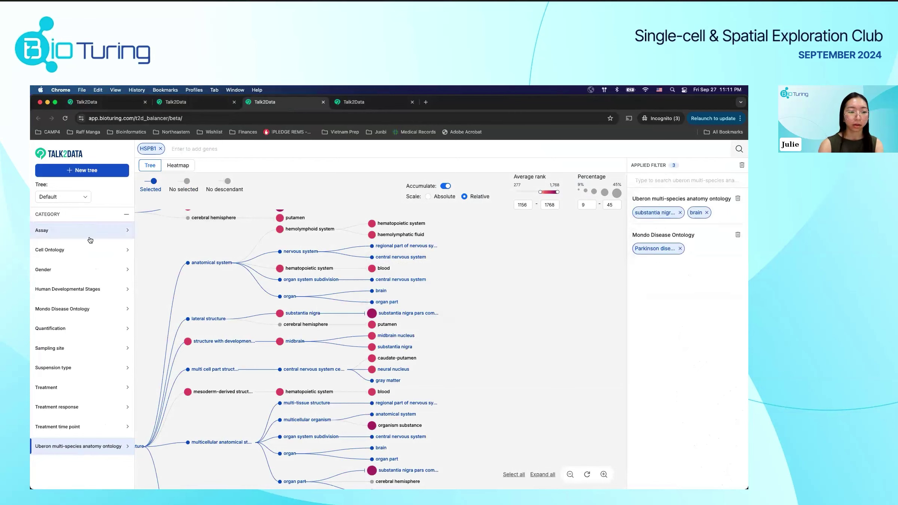
Add Lewy body dementia and normal to the Mondo Disease Ontology filter, and switch the results to the heatmap view
left_click(58, 309)
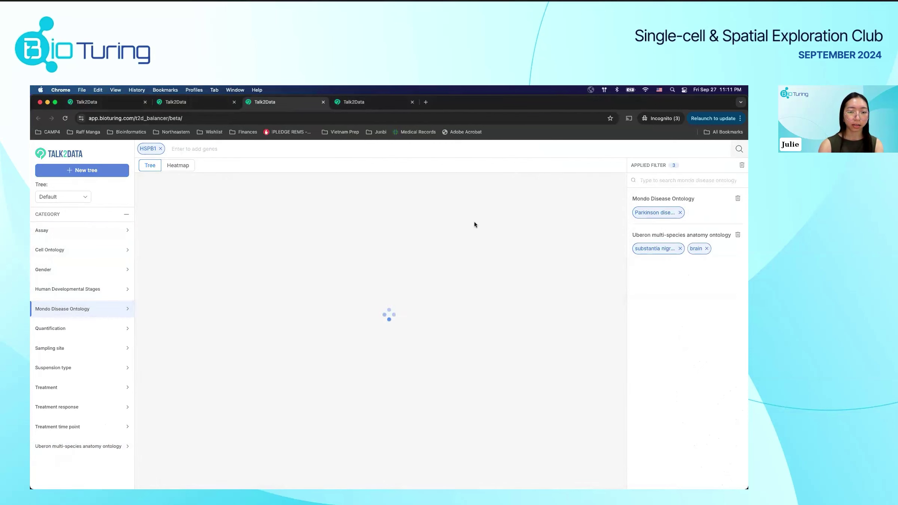
left_click(651, 180)
type("lew")
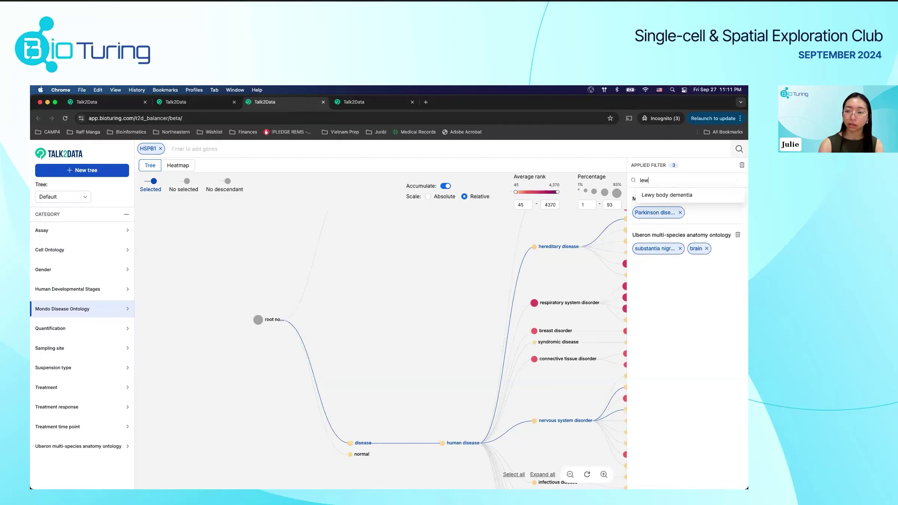
left_click(670, 193)
type("nor")
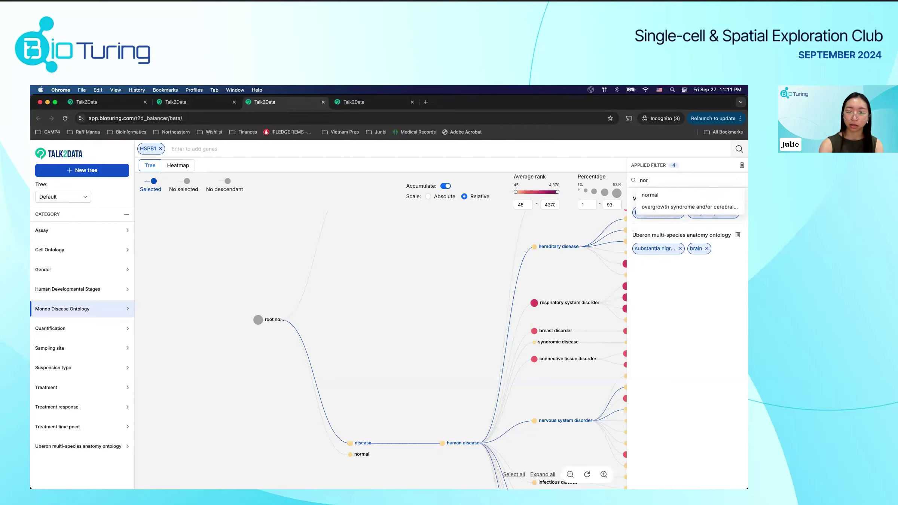
type("ma")
left_click(654, 195)
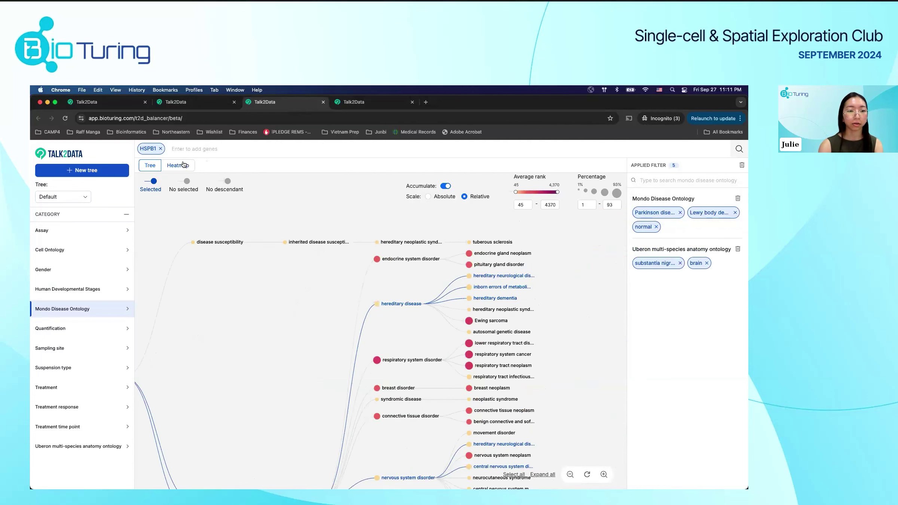
left_click(173, 166)
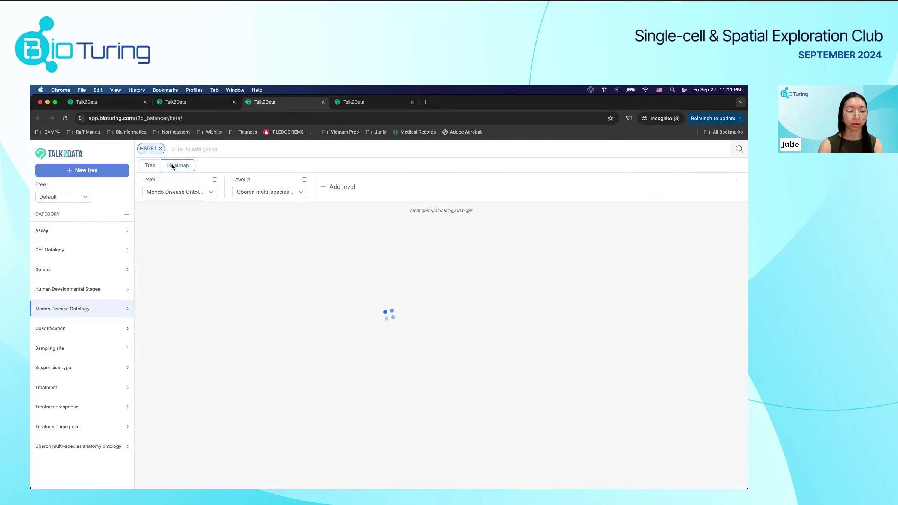